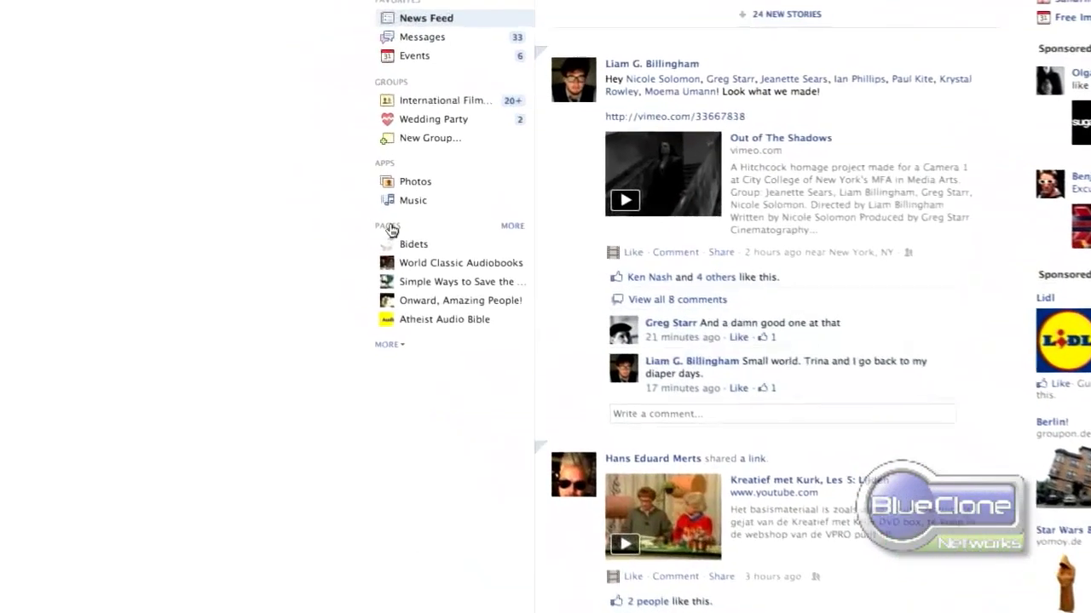
Start a Local Business or Place page from Pages and show its category list.
left_click(365, 201)
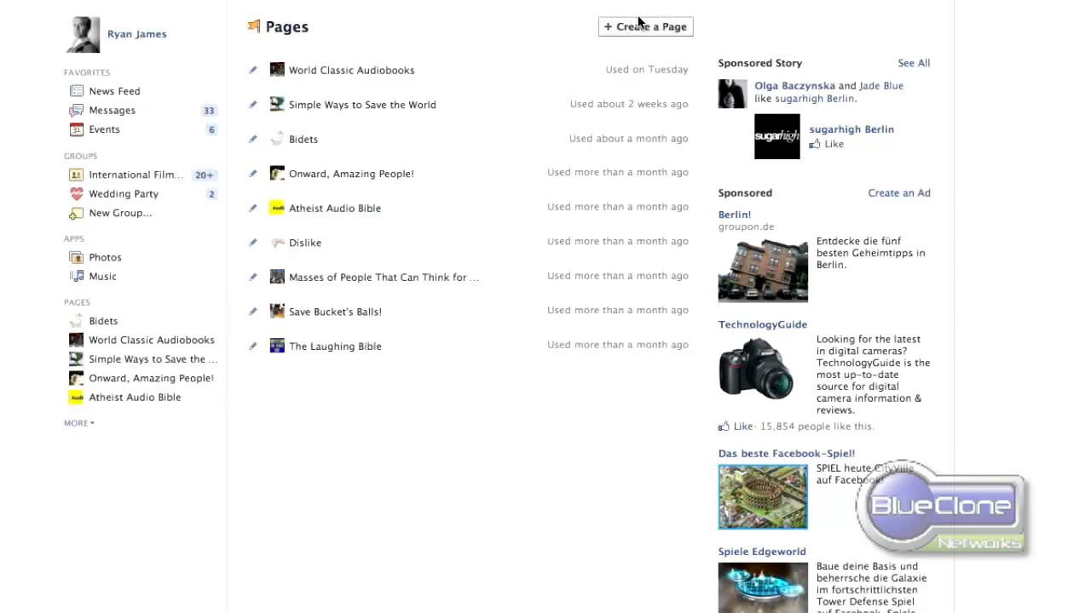
left_click(644, 28)
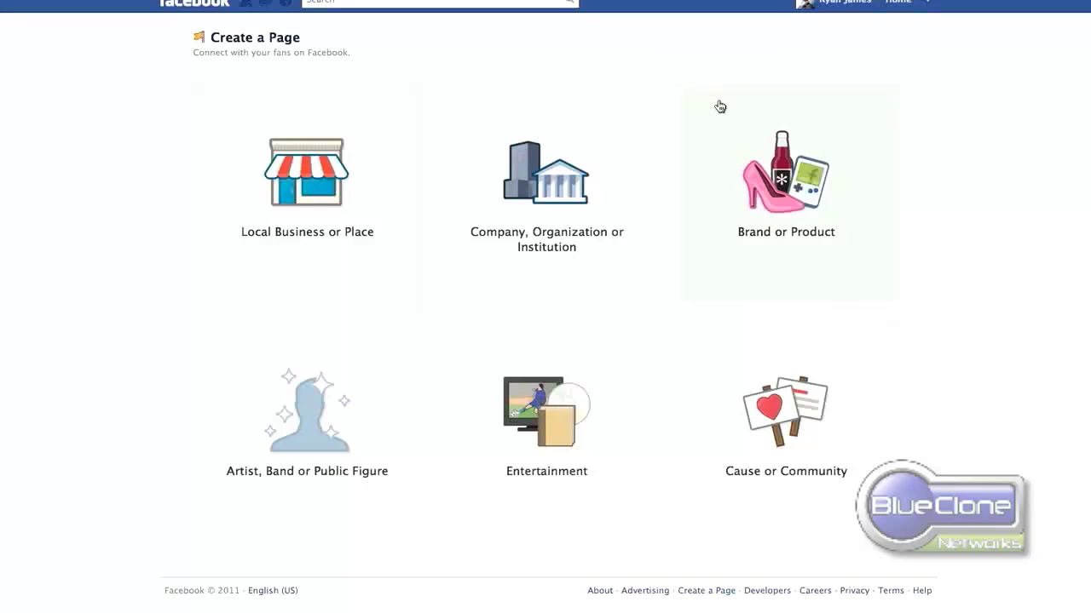
left_click(373, 167)
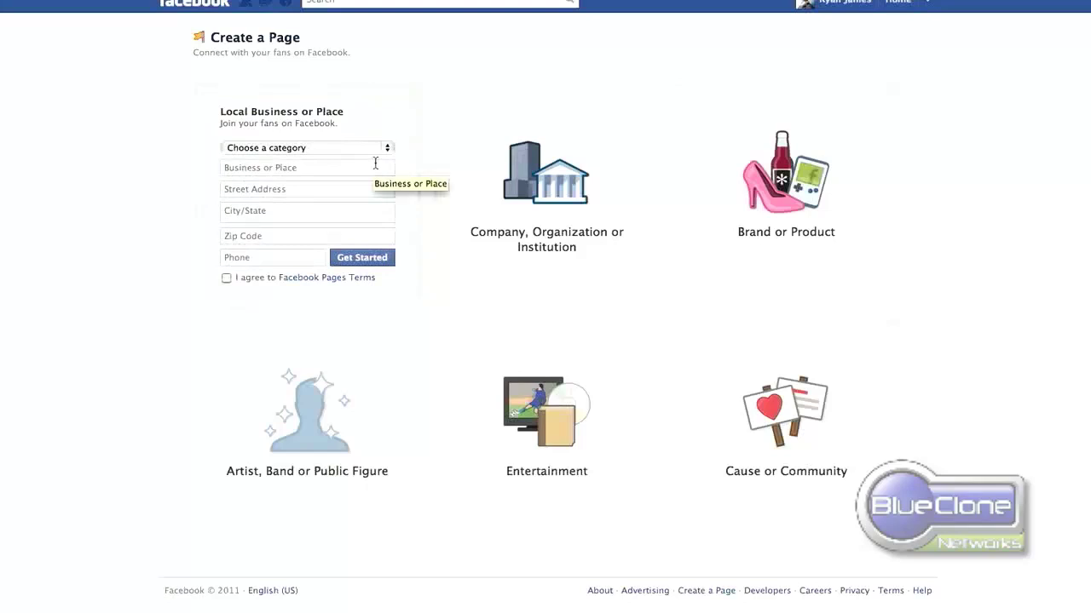
left_click(305, 149)
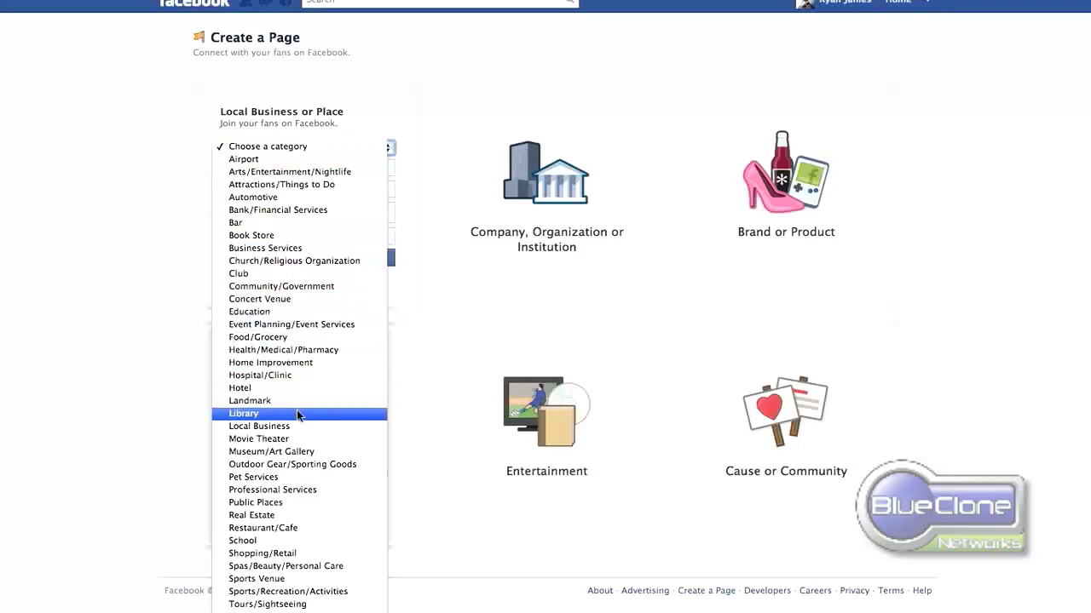
Choose Pet Services and enter Purr-fections, 111 Main Street, Springfield, Virginia.
left_click(296, 477)
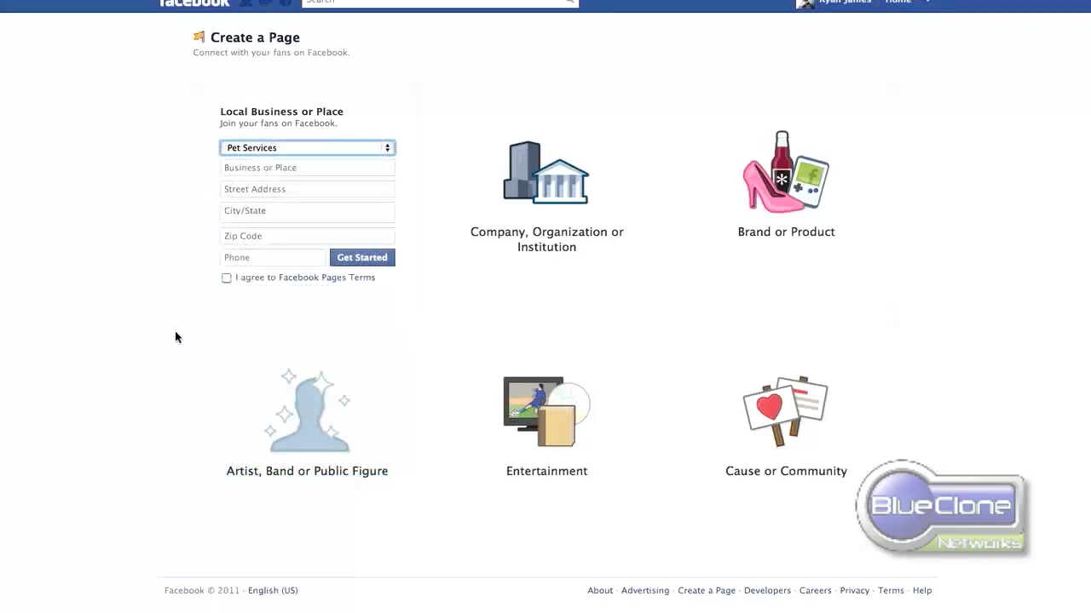
left_click(303, 167)
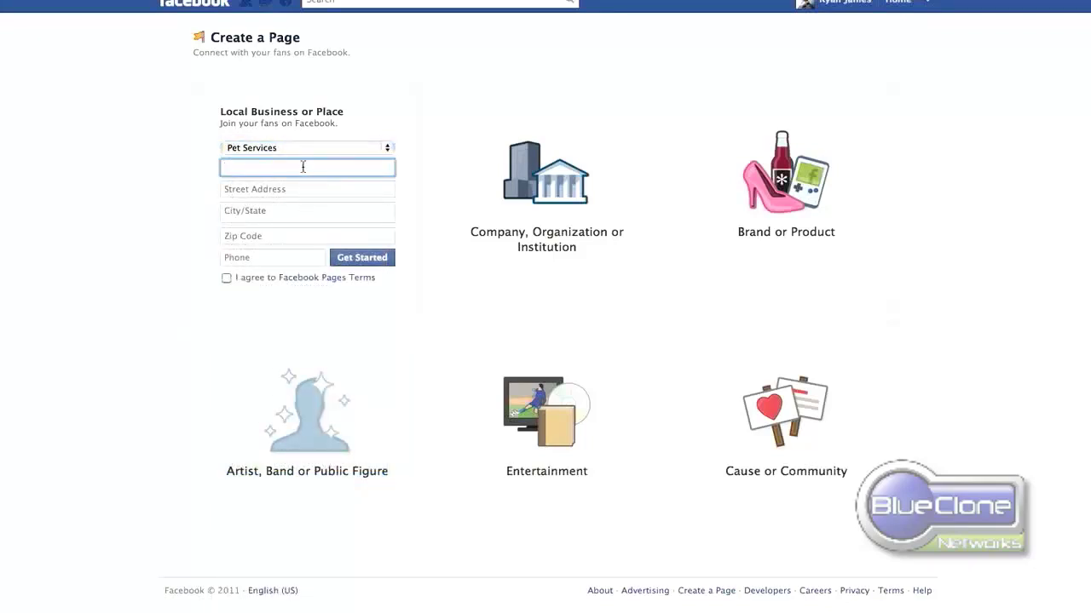
type("Pu")
type("rr-fection")
type("s")
left_click(302, 189)
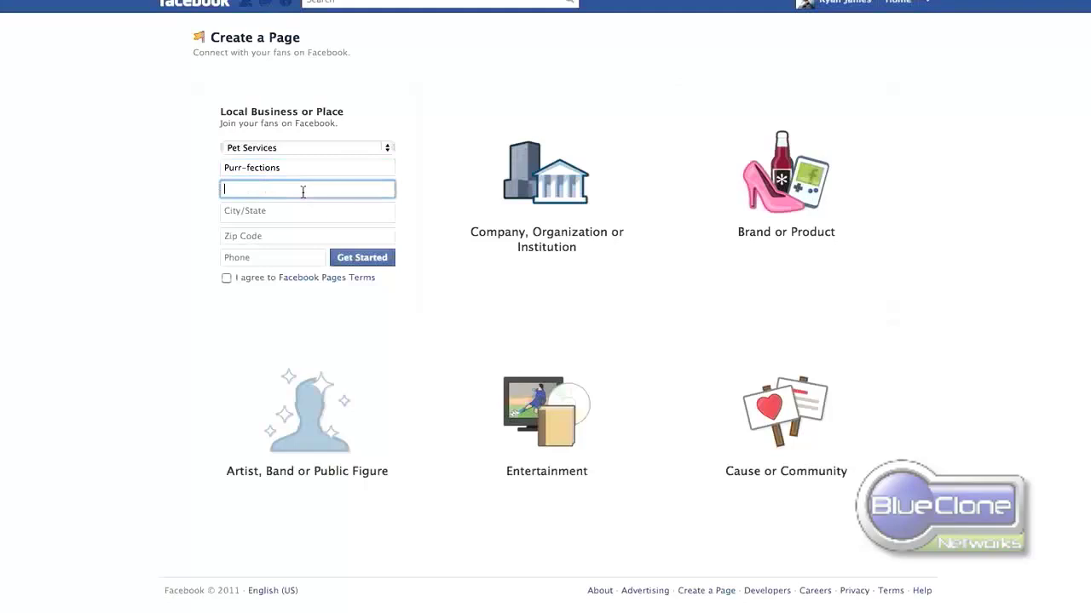
type("111 Main Street")
key("Tab")
type("Springfield")
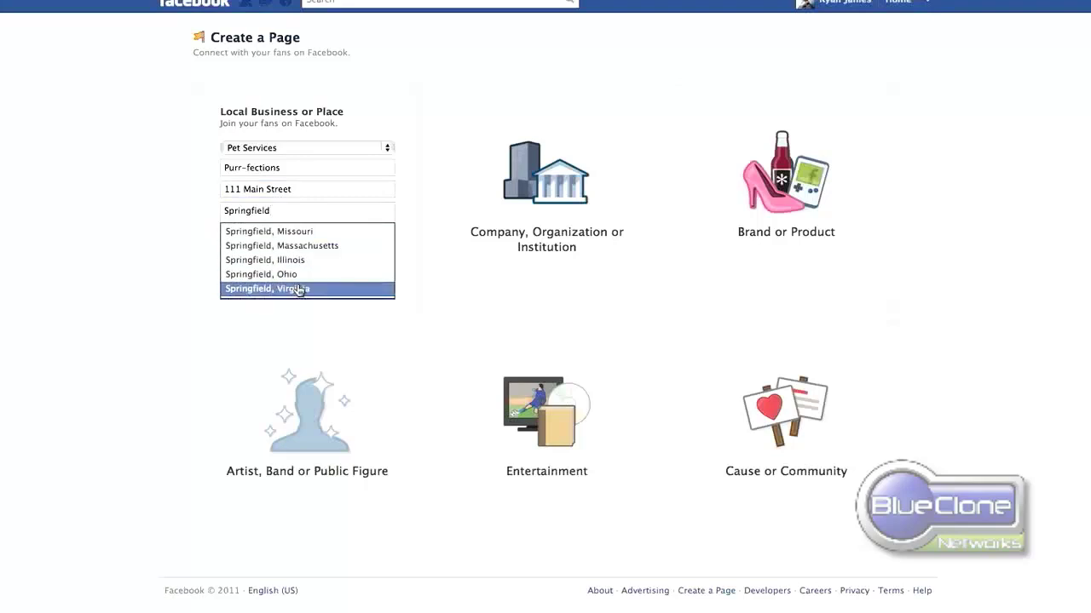
left_click(298, 289)
Add the business phone number, accept the Facebook Pages terms, and submit the page.
left_click(279, 241)
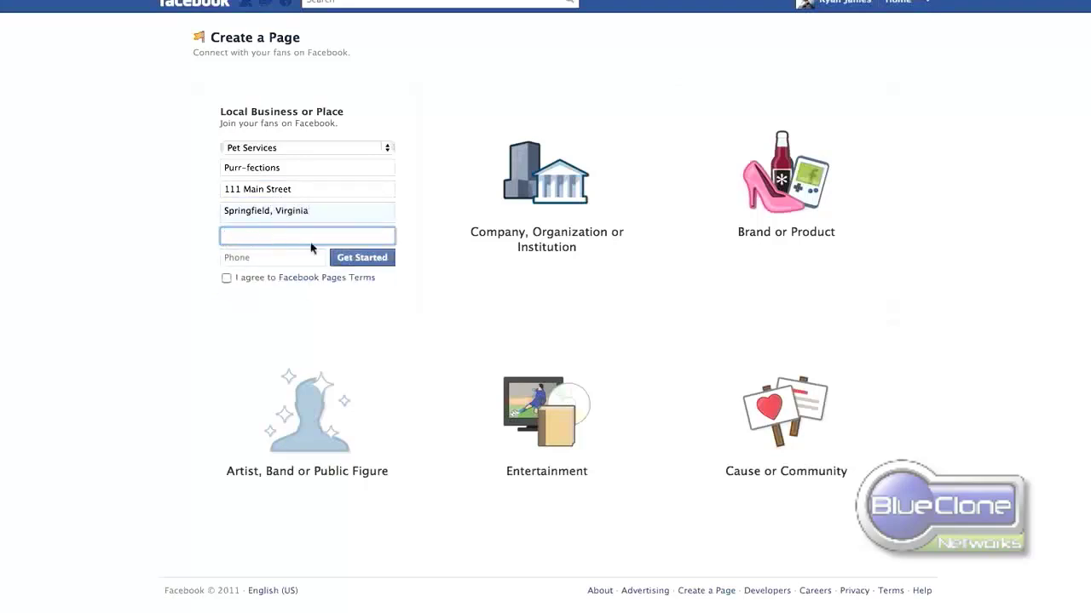
left_click(302, 257)
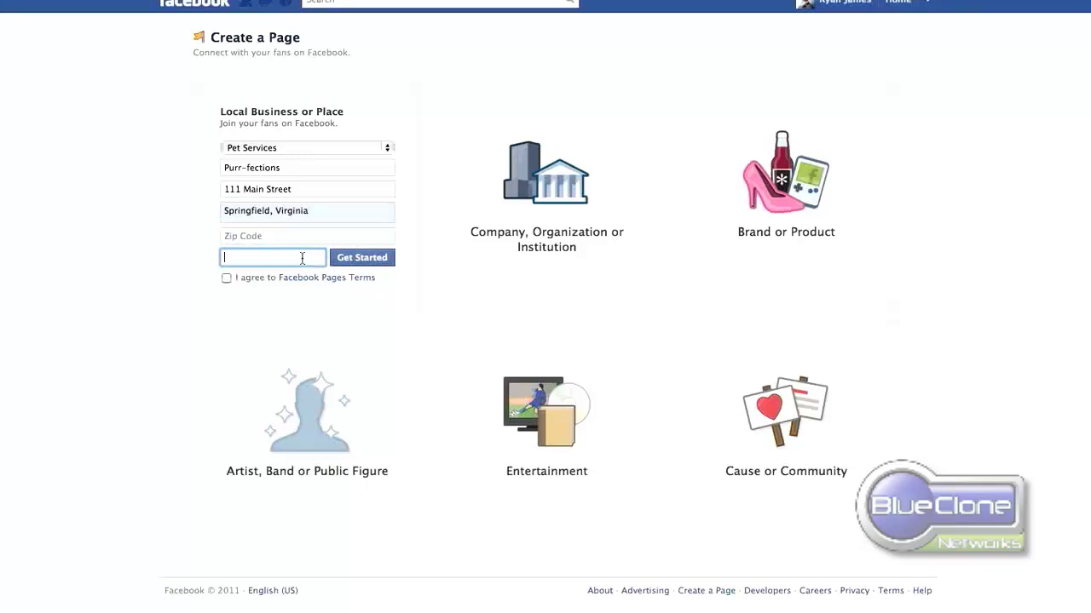
type("5")
type("5")
type("5-")
type("5555")
left_click(201, 213)
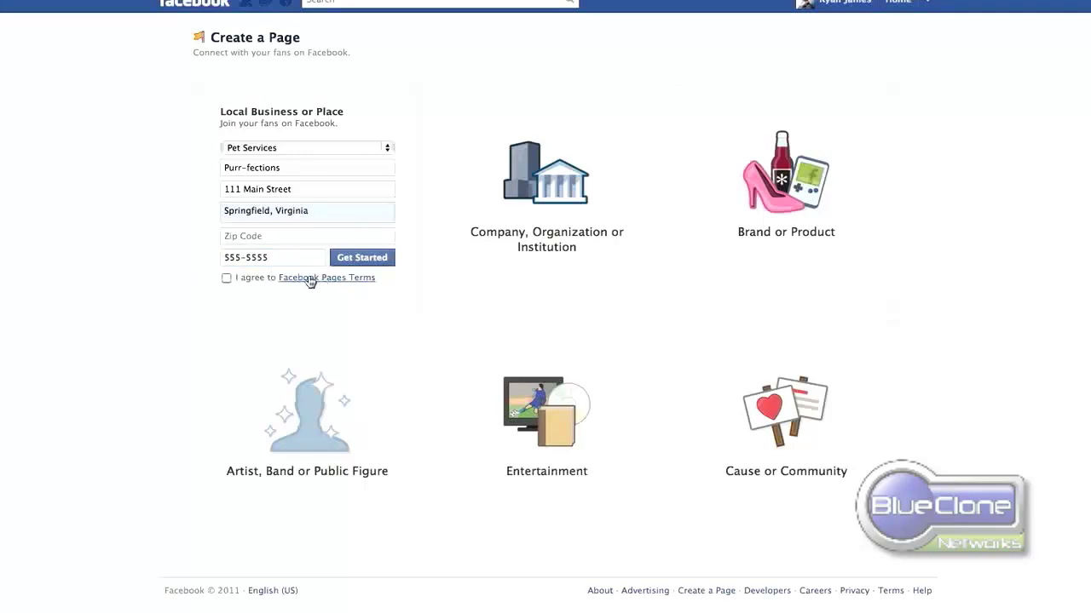
left_click(225, 278)
left_click(349, 261)
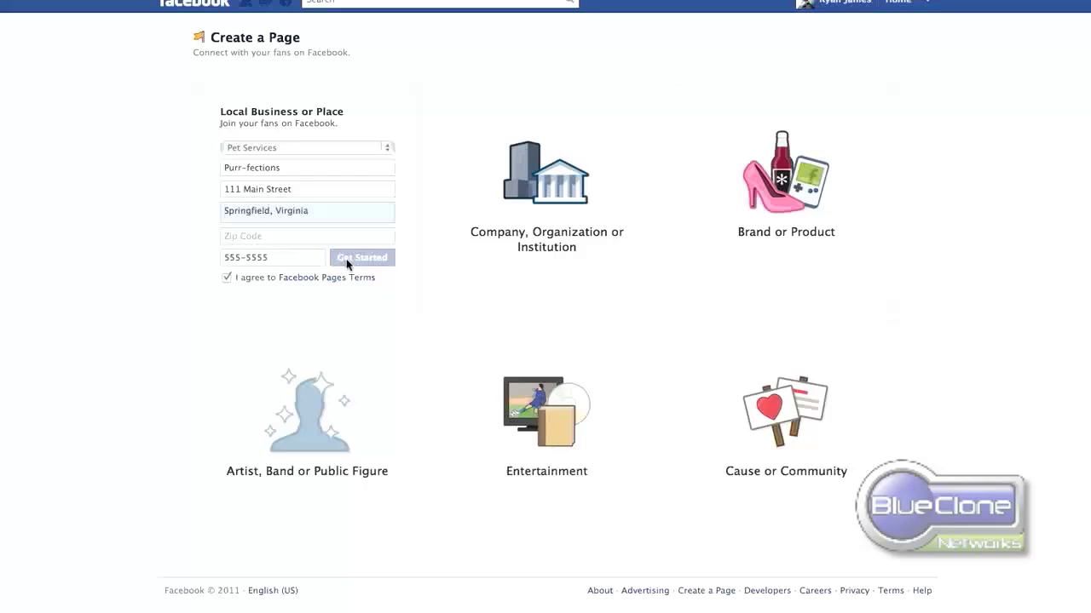
Upload the kitten JPG from the computer as the page's profile picture.
left_click(620, 153)
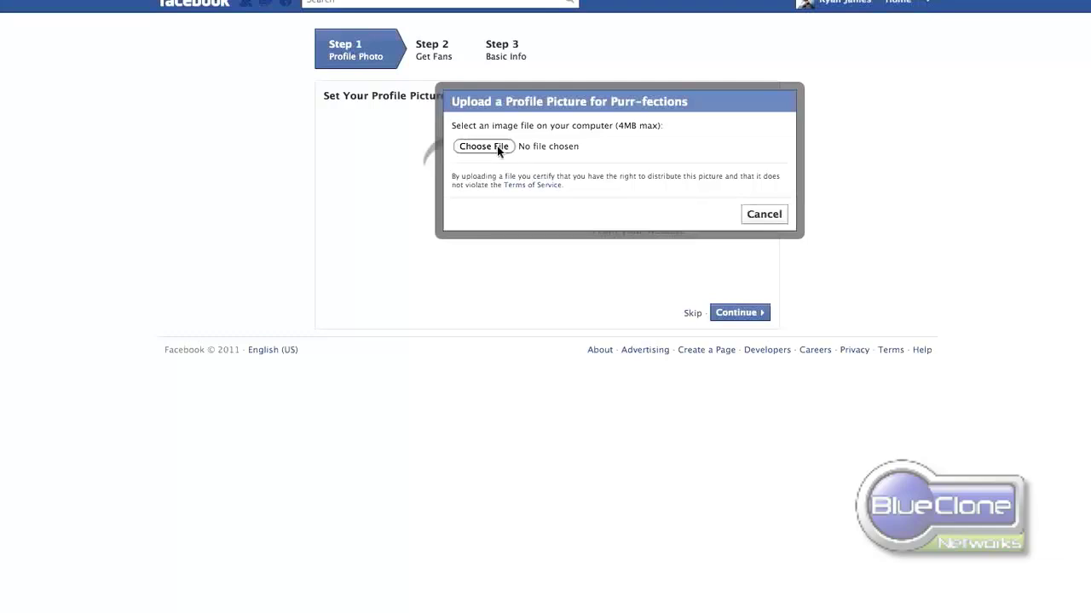
left_click(497, 145)
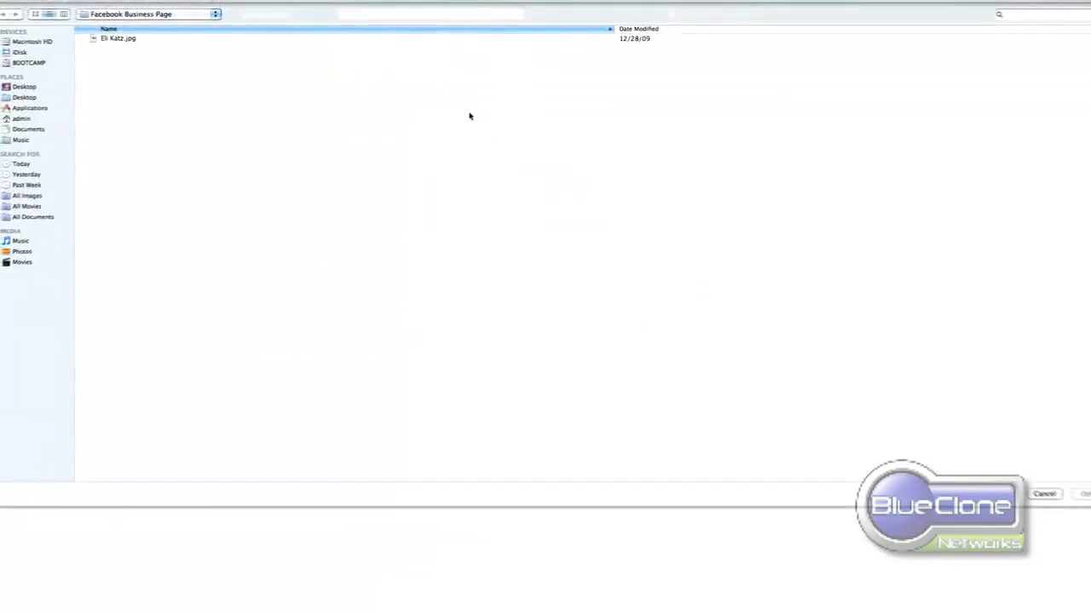
left_click(128, 39)
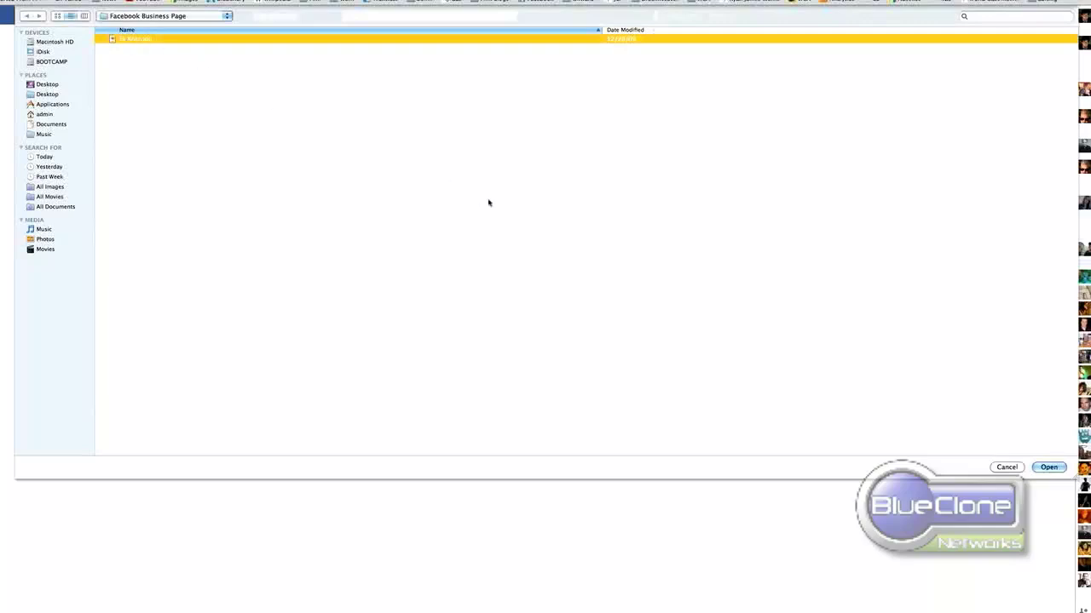
left_click(1058, 468)
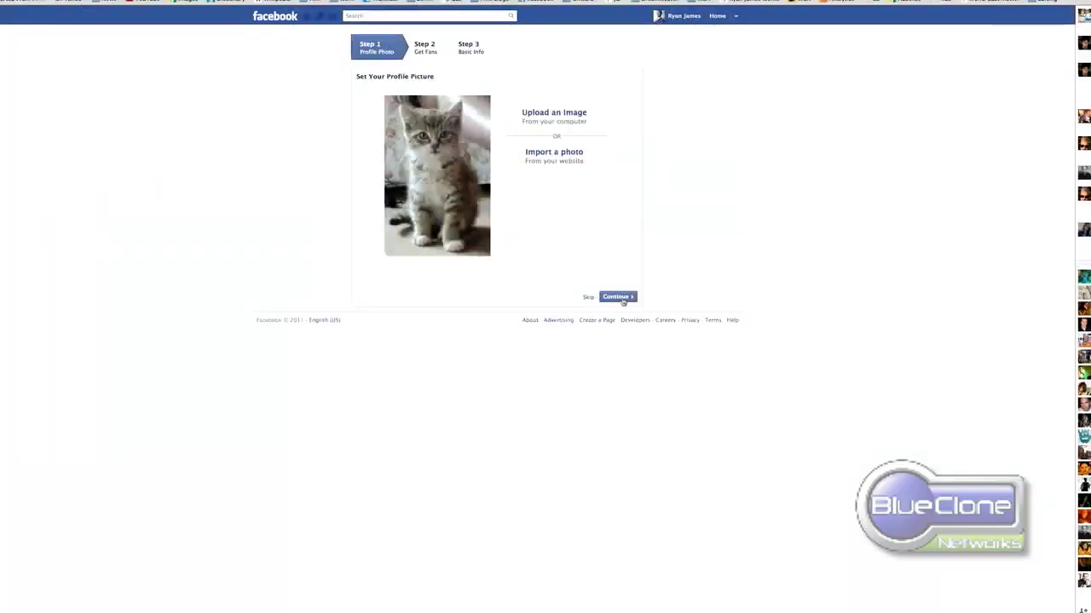
Accept the profile picture and finish Get Fans with sharing and liking left checked.
left_click(618, 298)
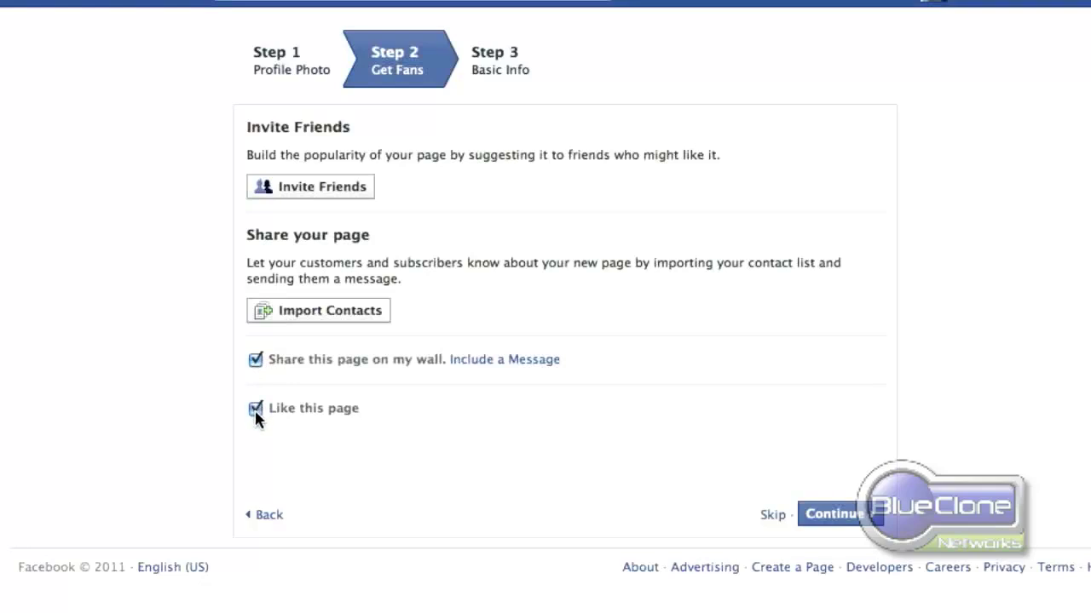
left_click(825, 515)
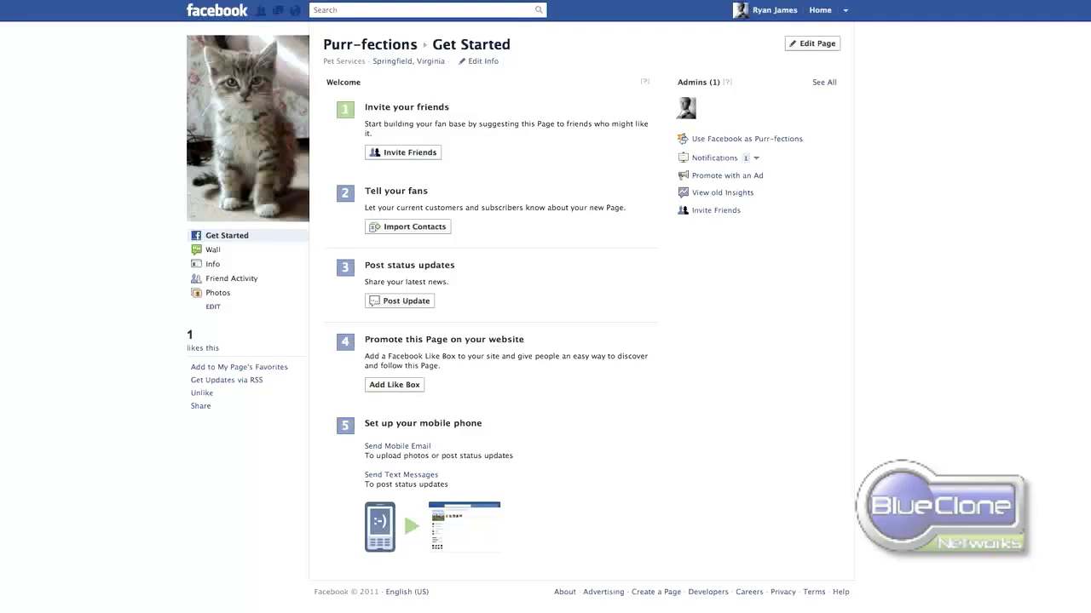
Review the page's Basic Information in Edit Info and save it unchanged.
left_click(482, 61)
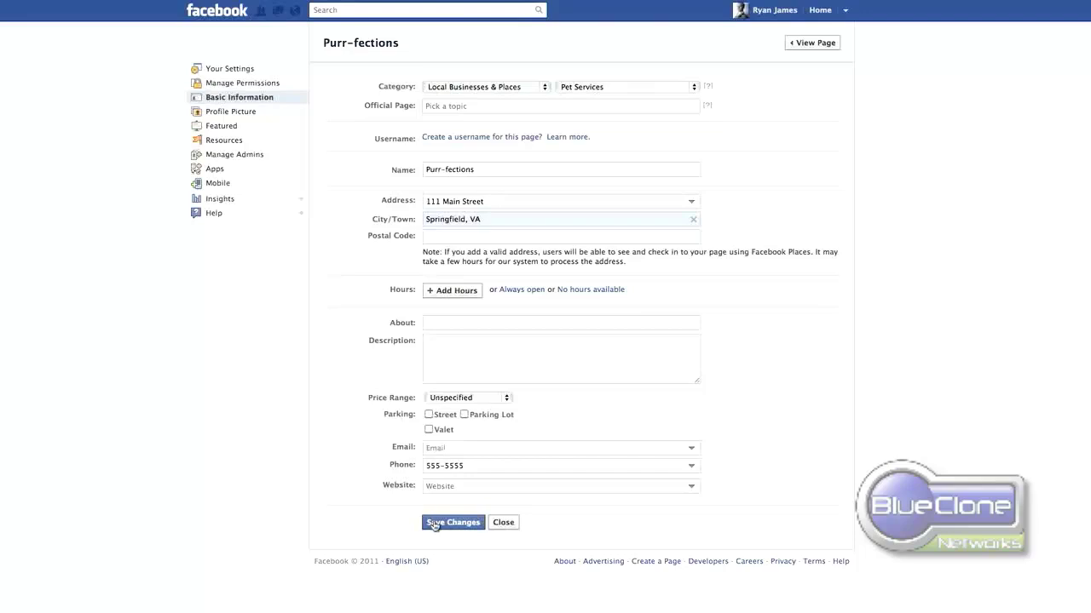
left_click(434, 524)
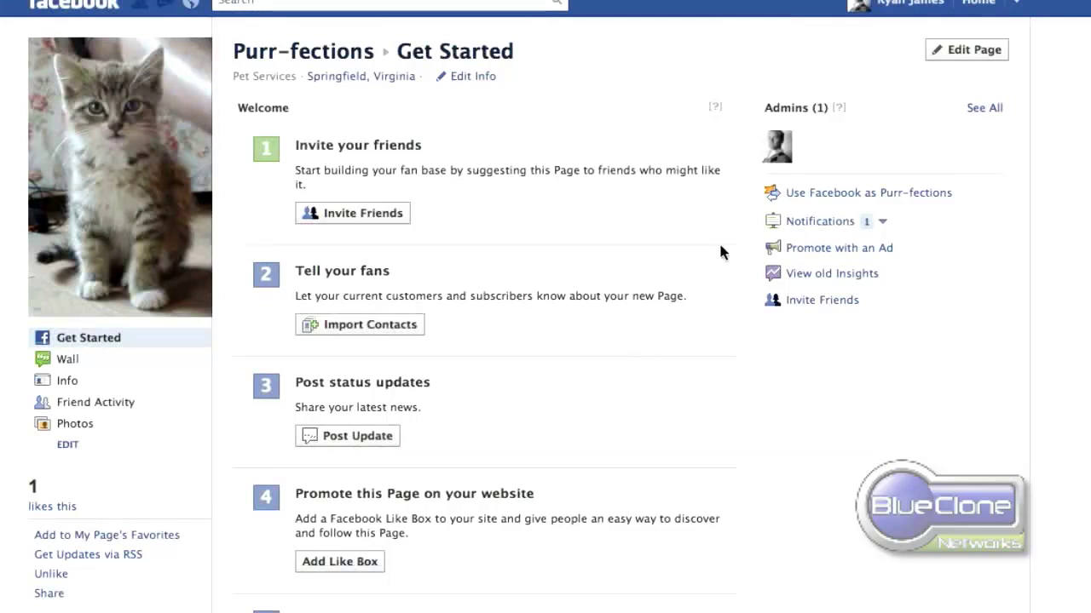
Show the Purr-fections Wall from the page's left sidebar.
left_click(72, 358)
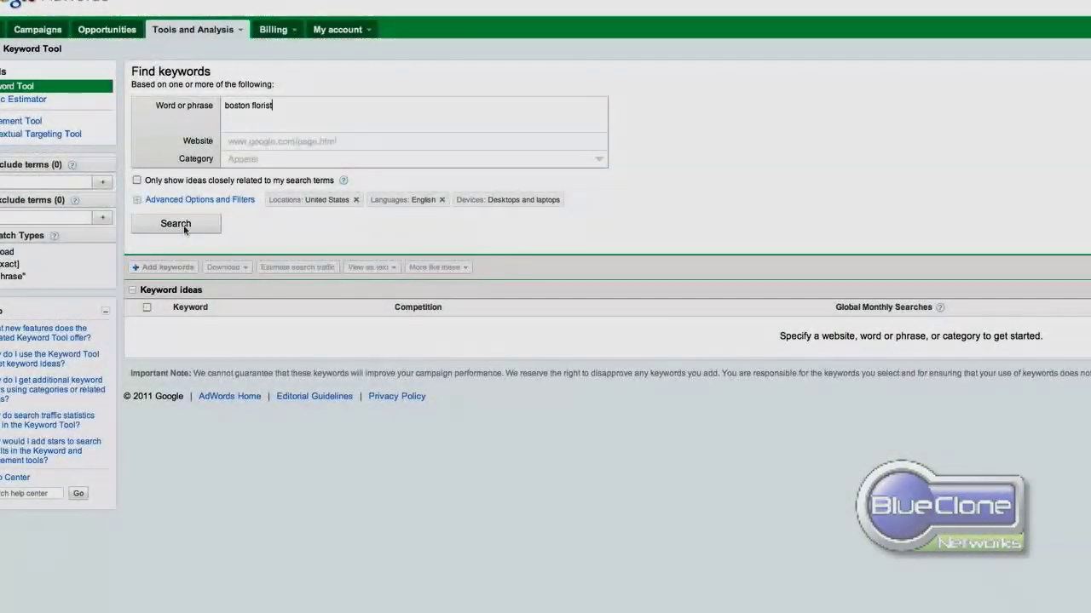
Search the Keyword Tool for 'boston florist' to list keyword ideas.
left_click(196, 242)
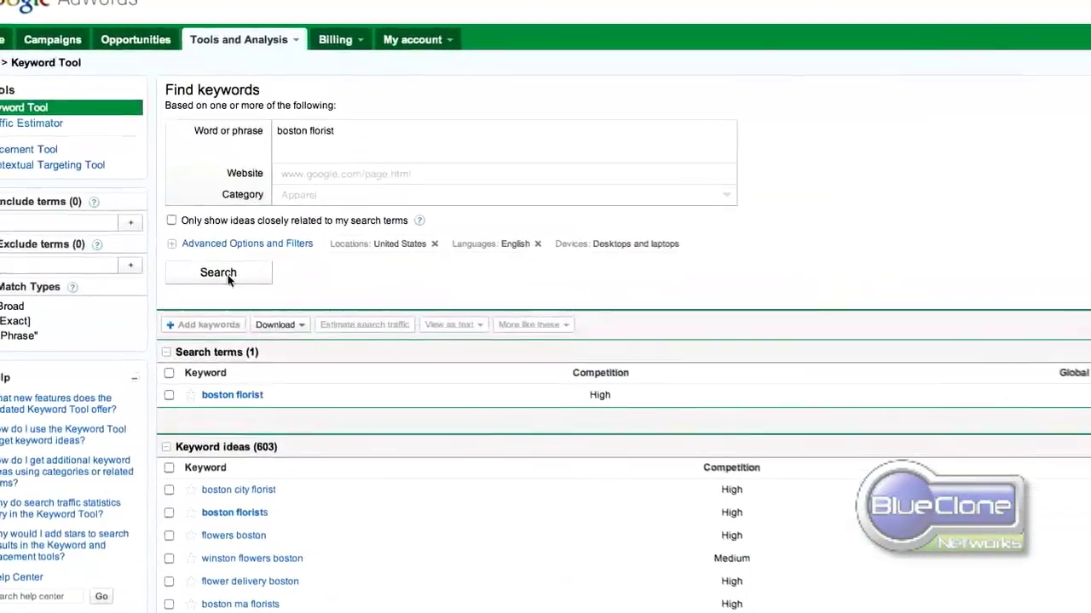